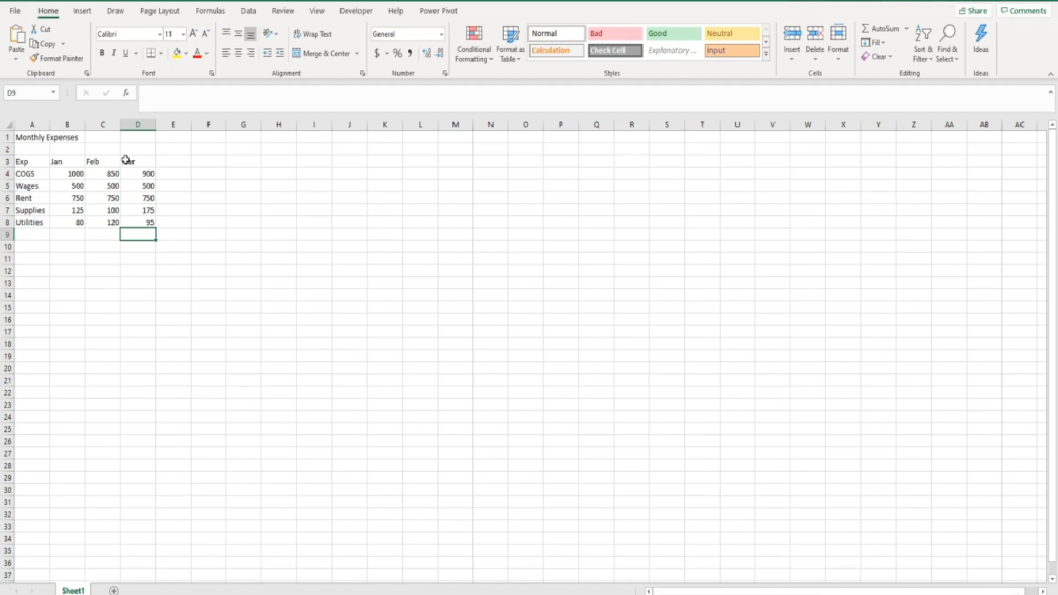
Replace the Jan header in cell B3 with the date 1/1/2020
click(72, 161)
click(129, 159)
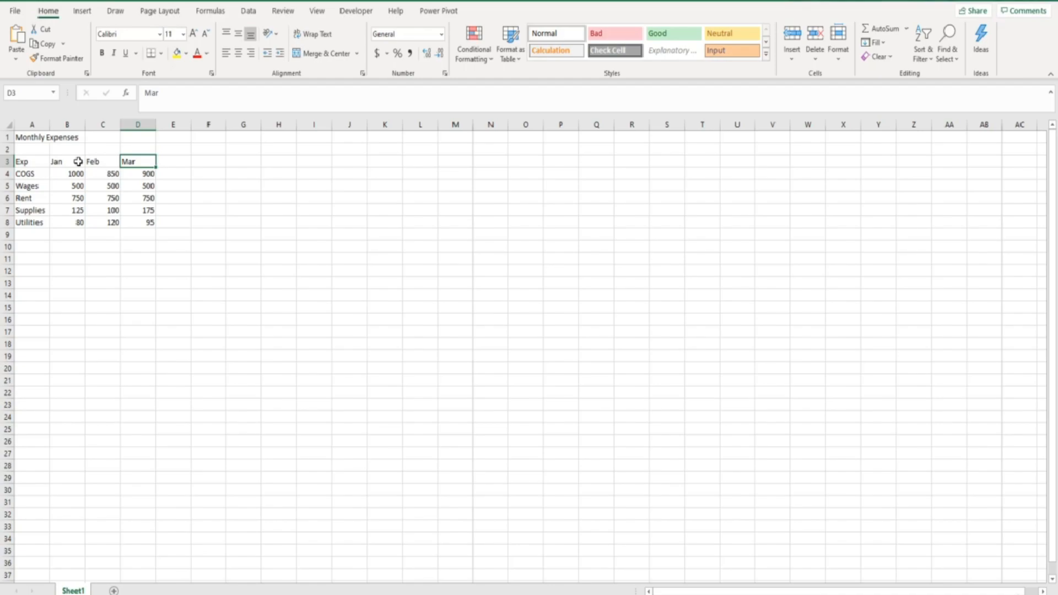
click(78, 162)
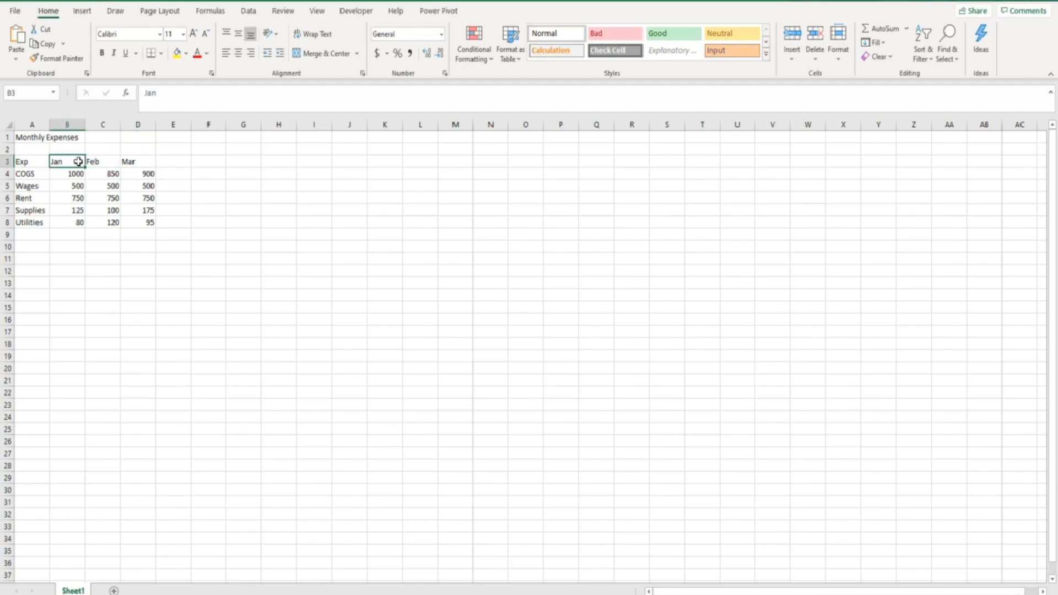
text(1/1/)
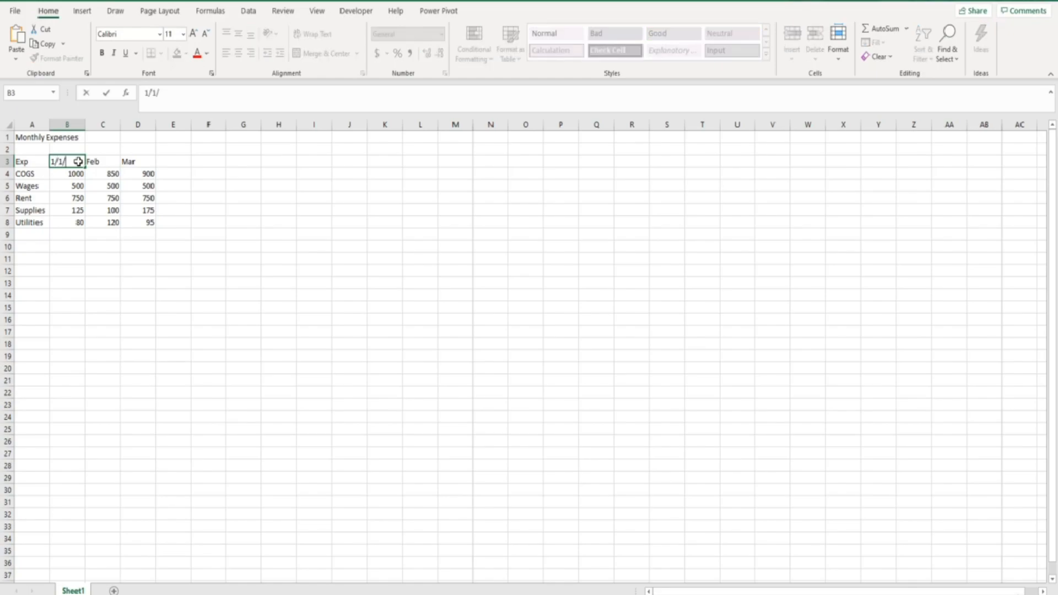
text(20)
key(Return)
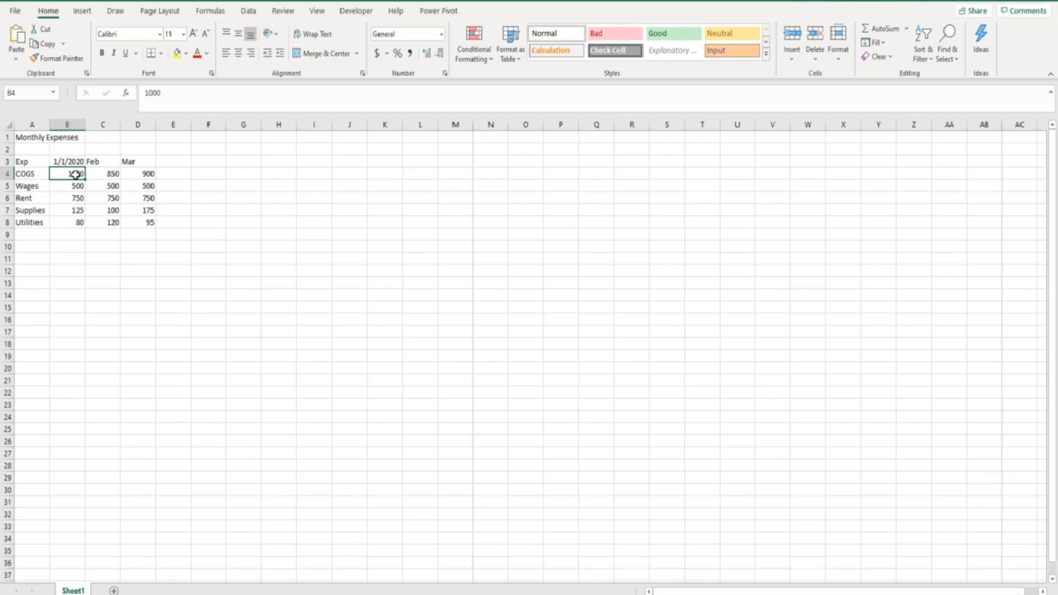
key(ctrl+z)
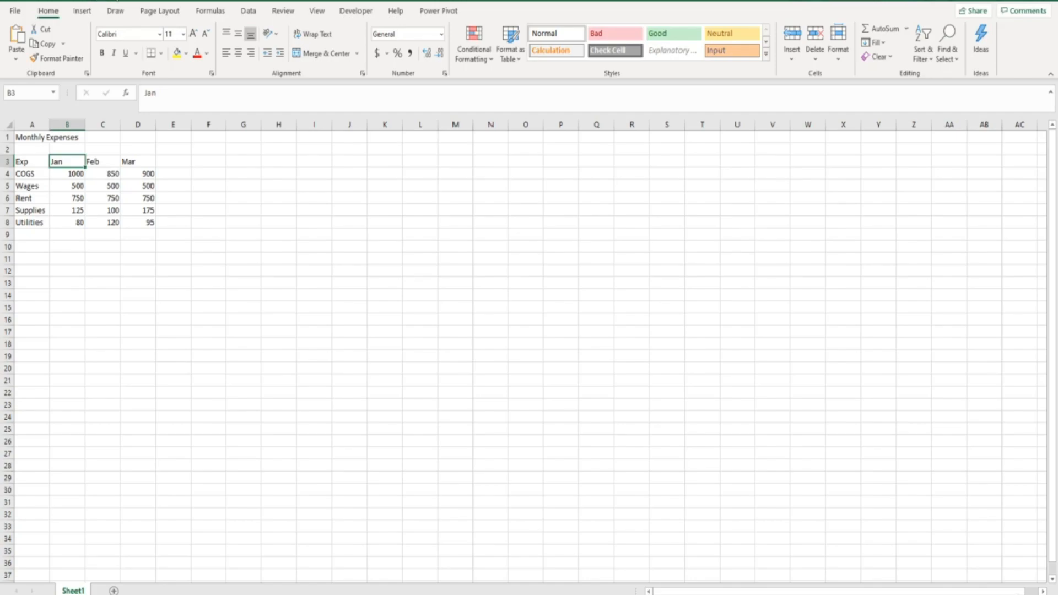
click(116, 2)
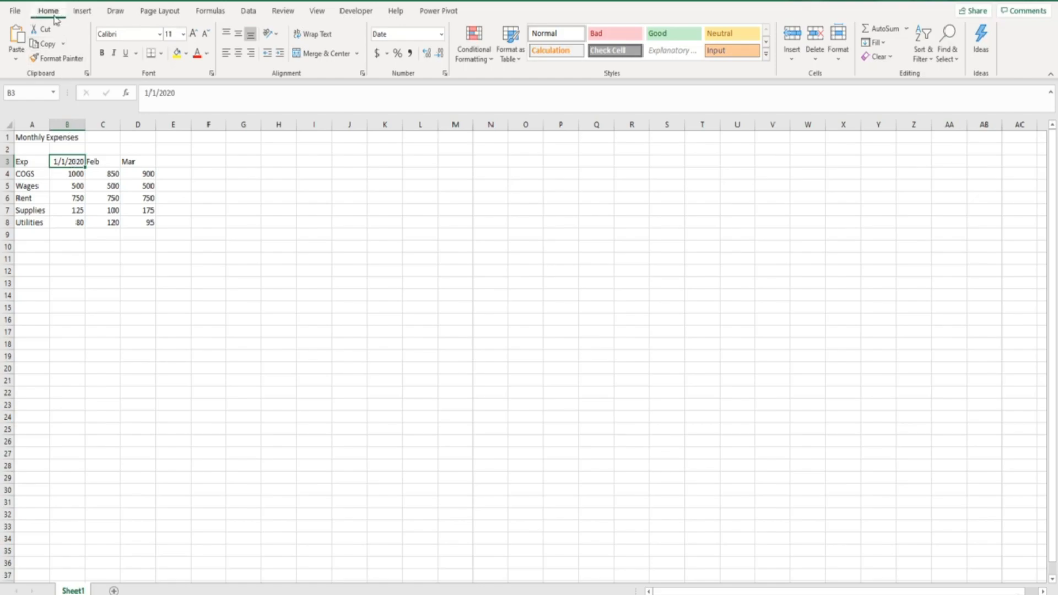
Apply the custom number format mmm-yyyy to the date in cell B3
click(441, 37)
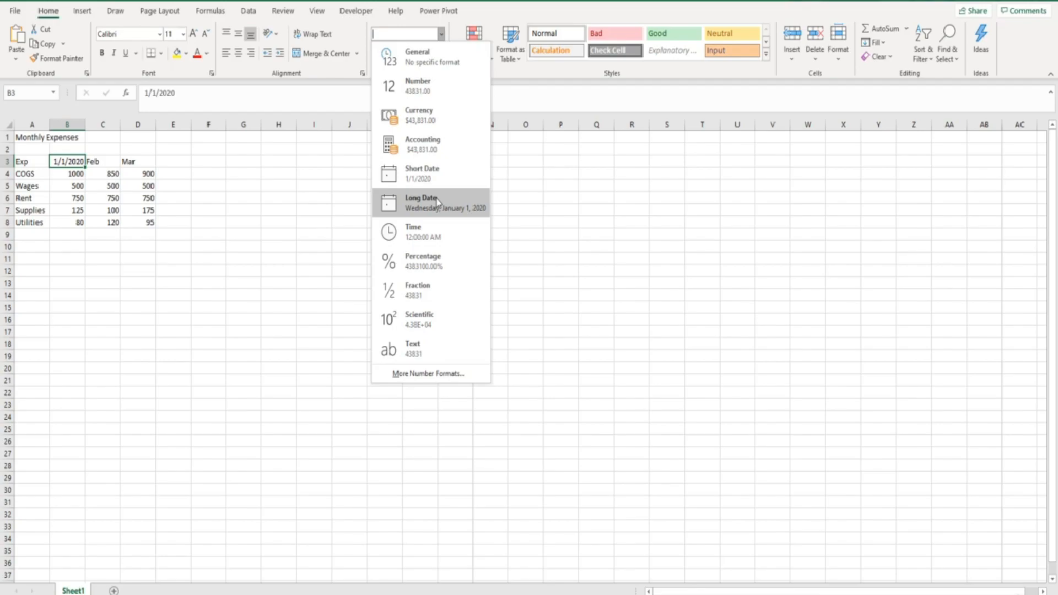
click(447, 374)
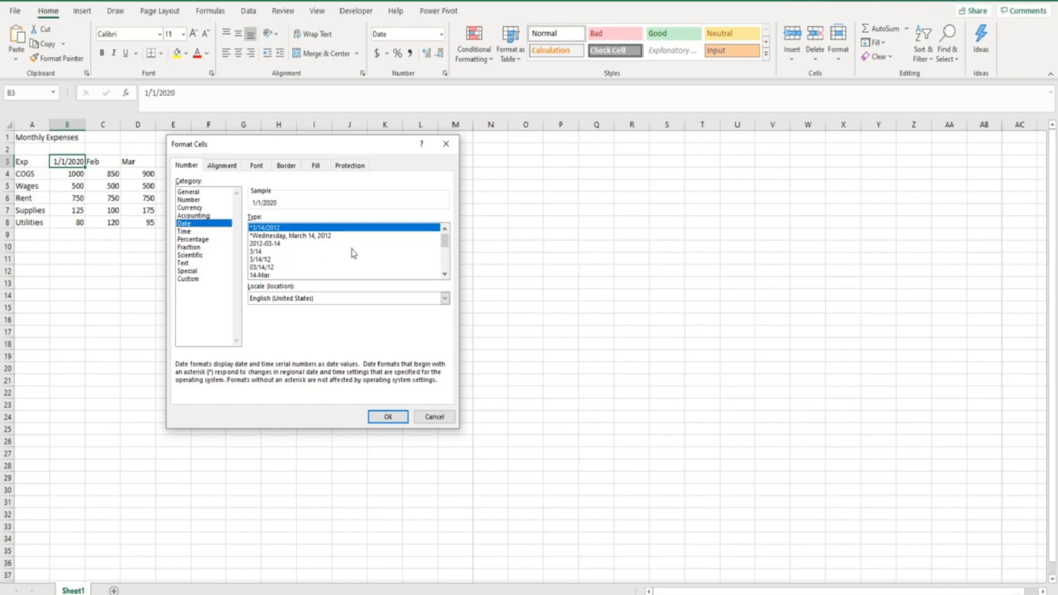
drag(444, 244, 444, 252)
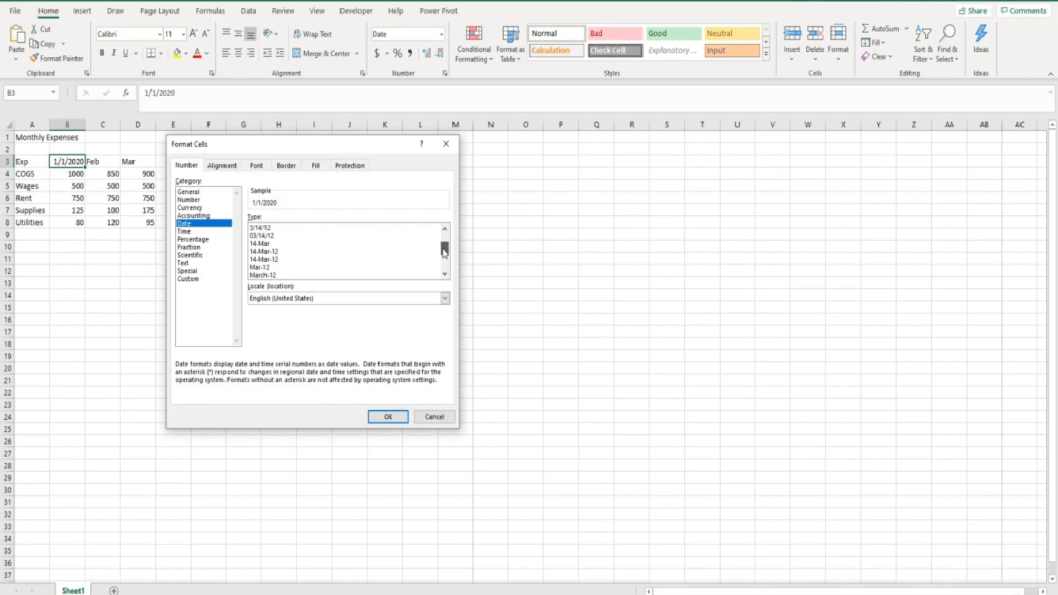
click(251, 244)
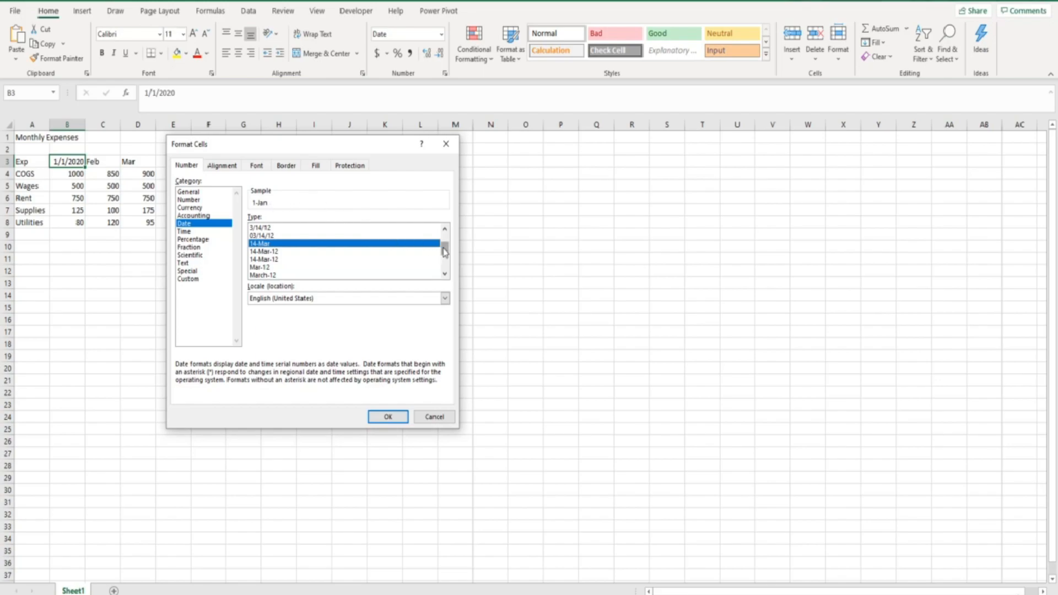
drag(444, 251, 444, 256)
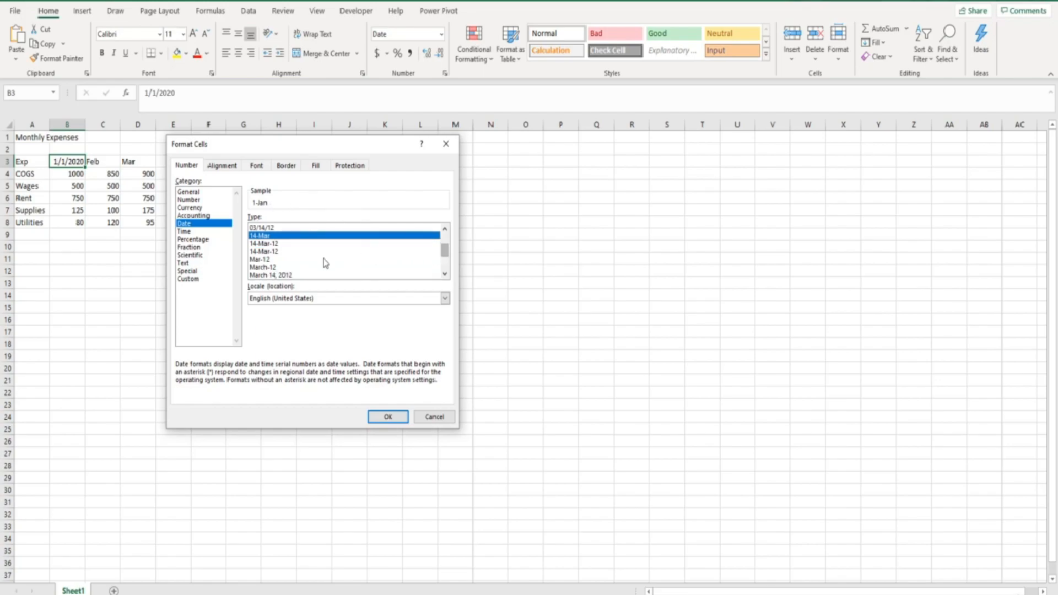
click(268, 260)
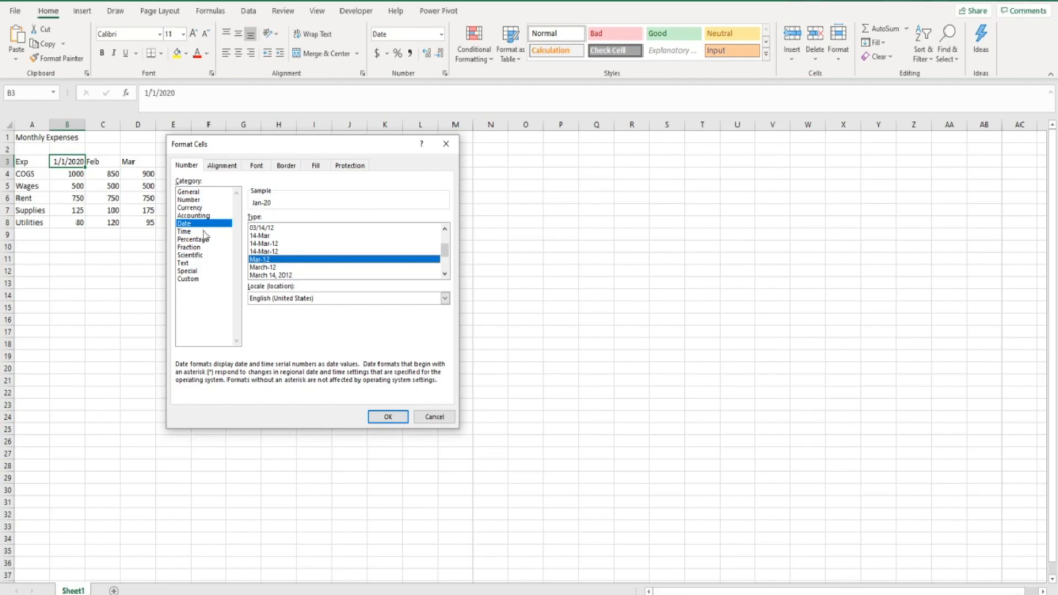
click(192, 279)
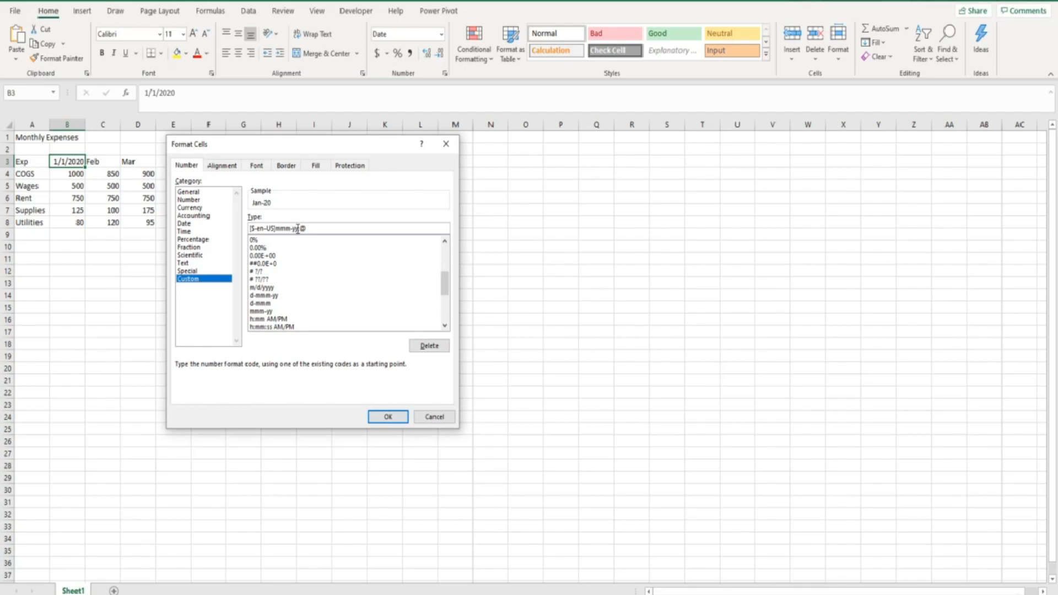
drag(311, 228, 232, 228)
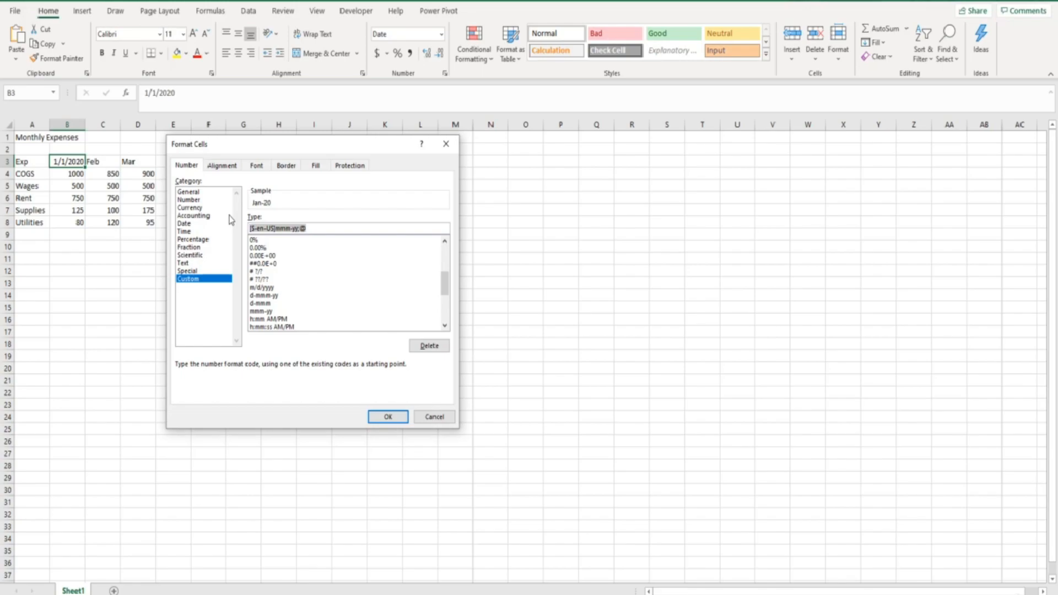
text(mmm-yyyy)
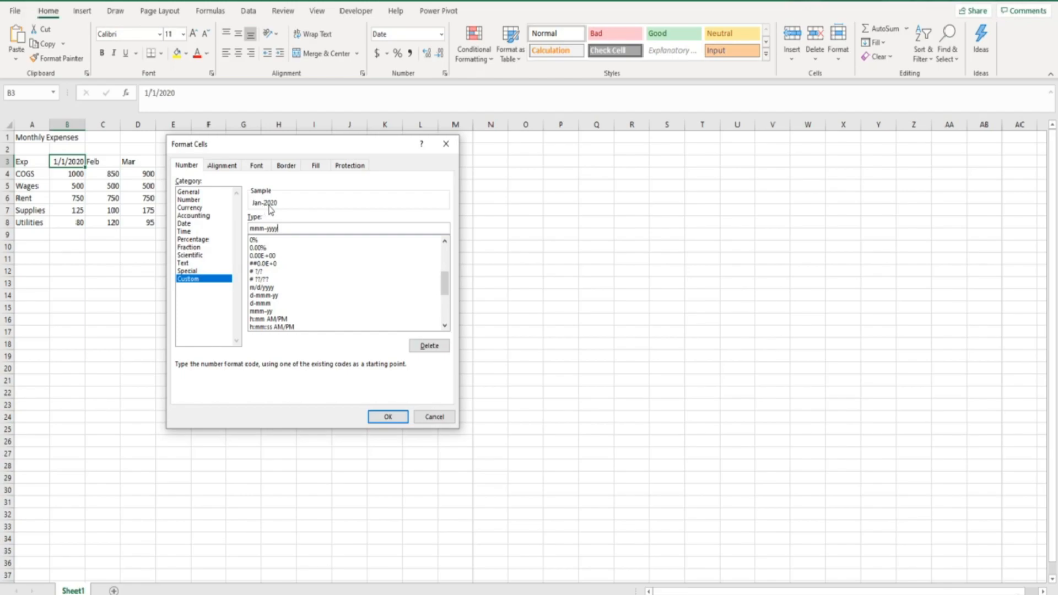
click(385, 416)
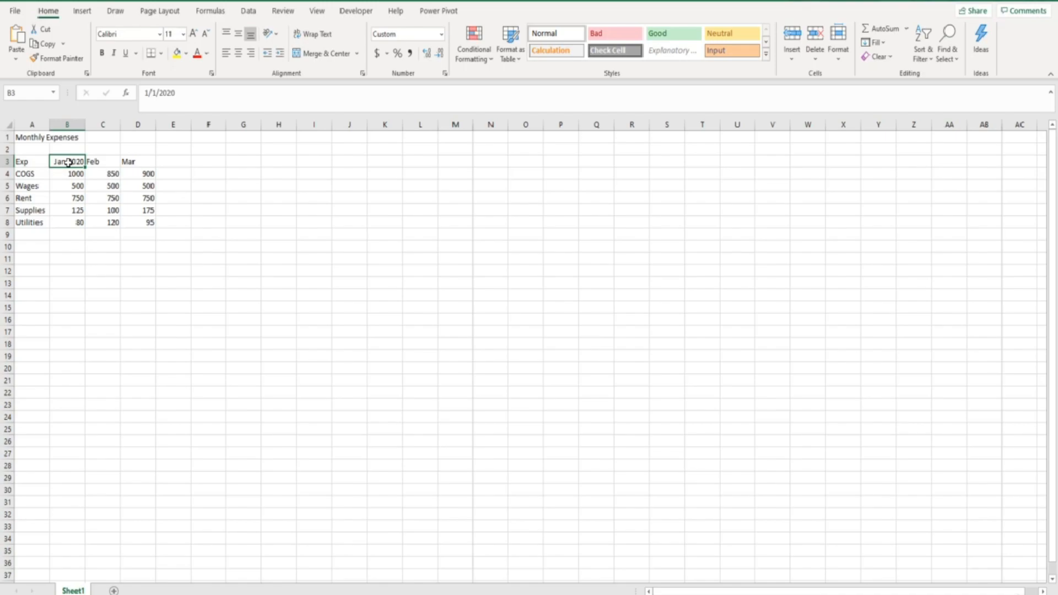
Fill the date in B3 across to D3 as a monthly series, replacing the Feb and Mar text headers
click(98, 161)
click(136, 161)
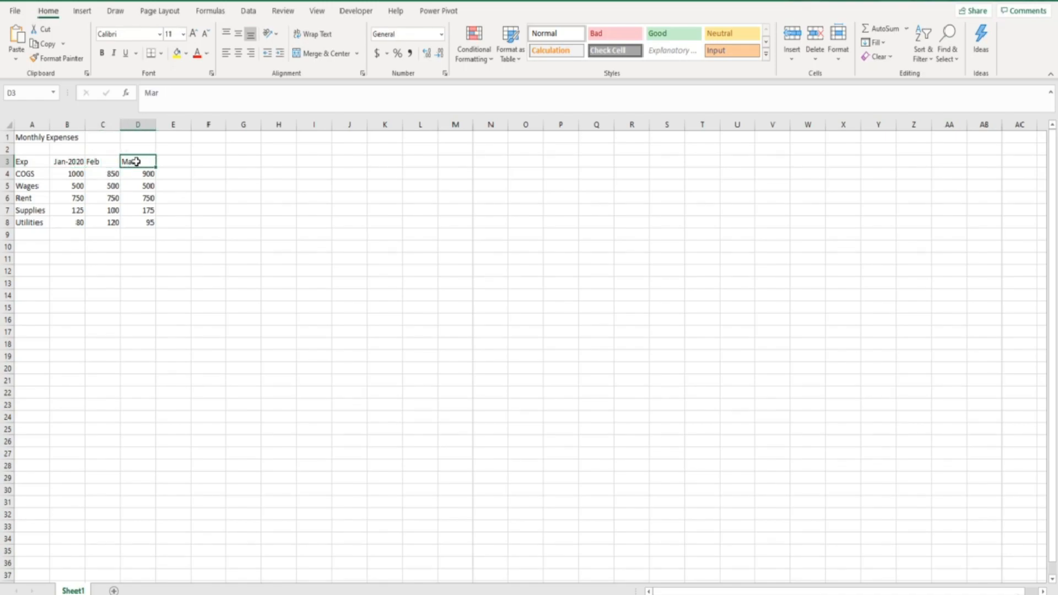
click(73, 162)
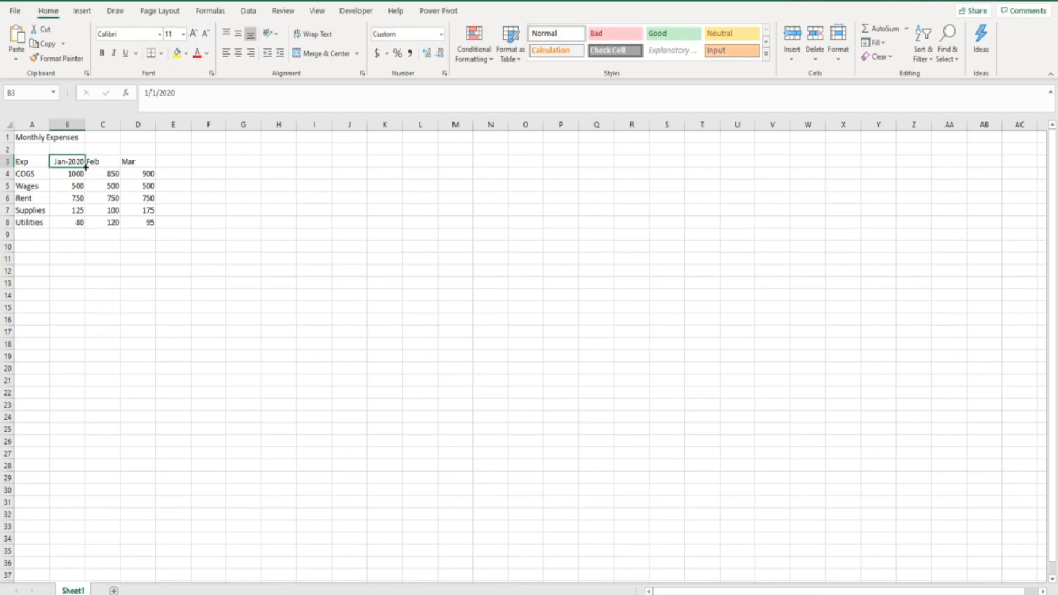
drag(85, 167, 142, 166)
drag(132, 165, 143, 164)
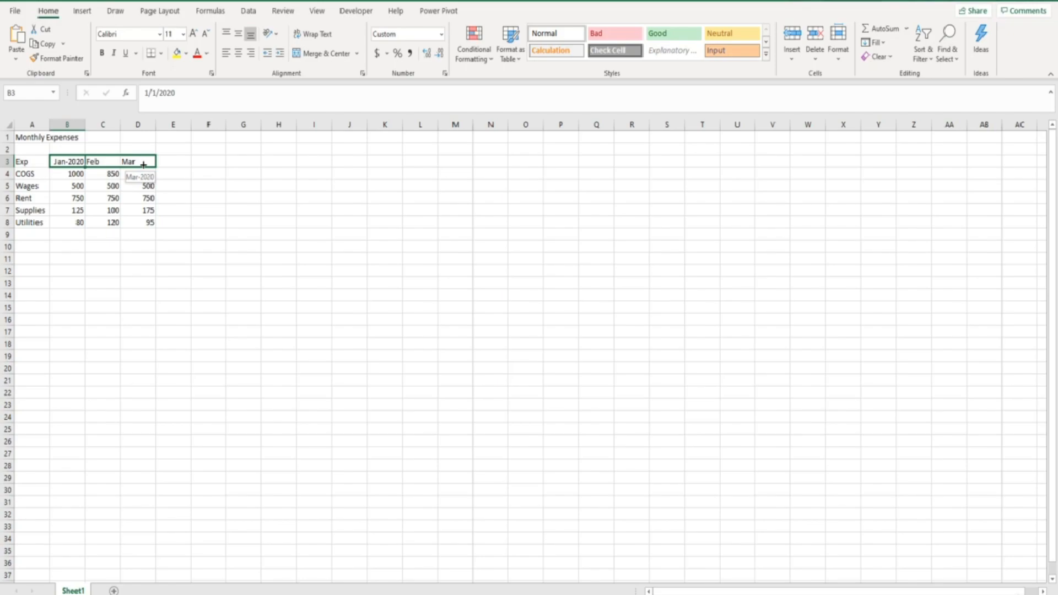
drag(144, 164, 148, 164)
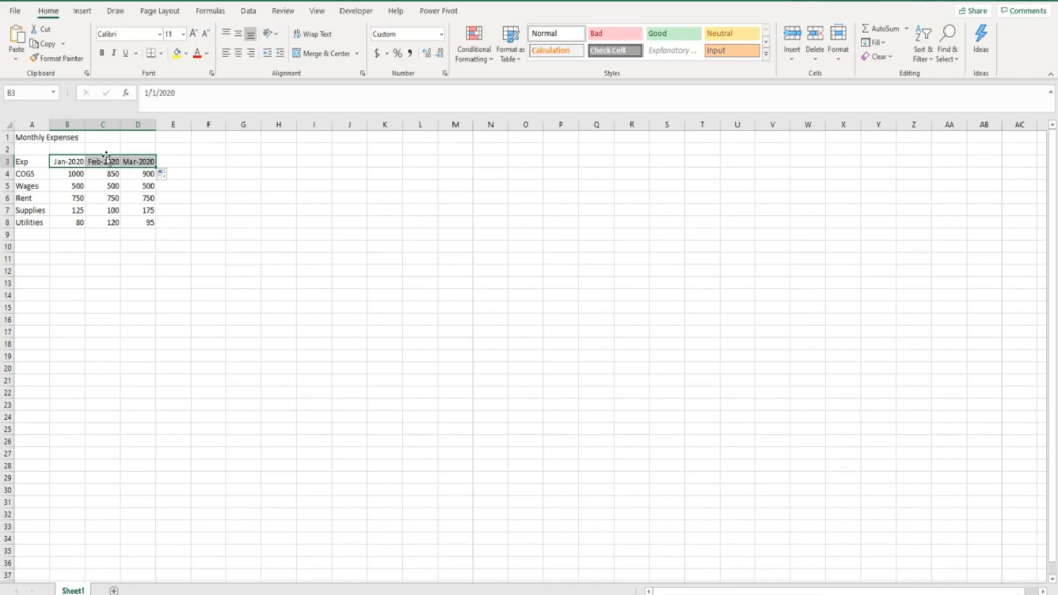
Enter 1 in cell F4 and fill it down to F10
click(214, 174)
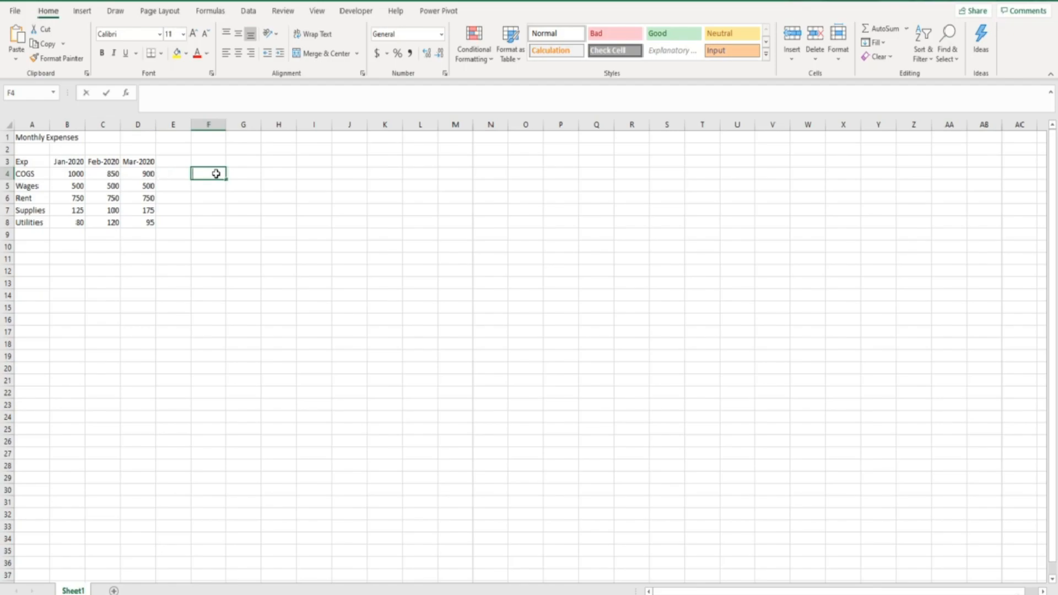
text(1)
key(Return)
click(216, 174)
drag(226, 179, 220, 247)
click(244, 199)
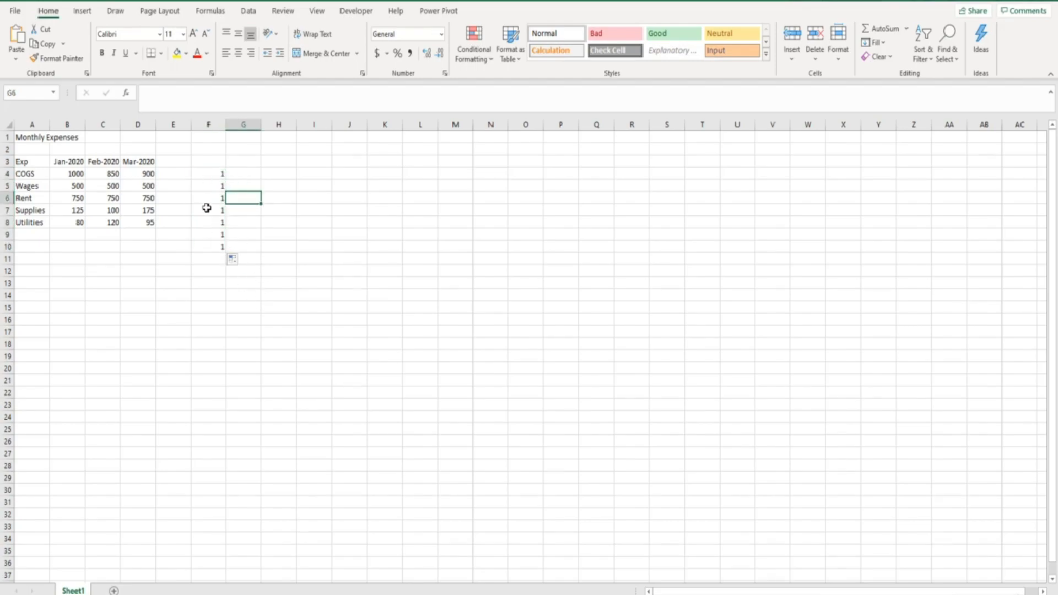
Clear the ones from F4:F10 and enter 1, 2 and 3 in cells F4 to F6
drag(208, 175, 210, 248)
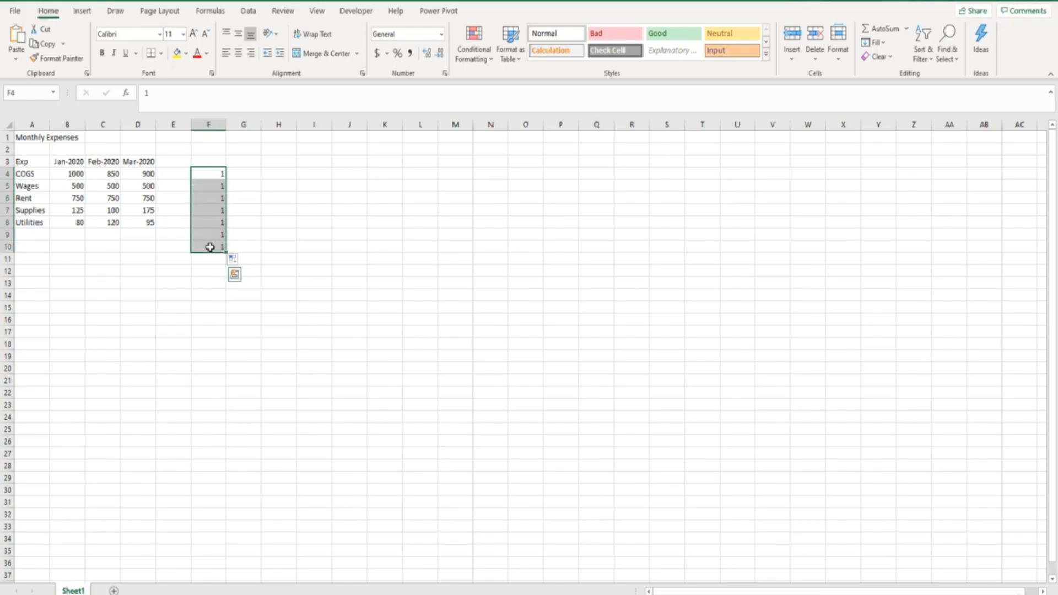
key(Delete)
click(207, 173)
text(1)
key(Return)
text(2)
key(Return)
text(3)
key(Return)
Extend the number series in F4:F6 down to cell F12
drag(207, 173, 210, 194)
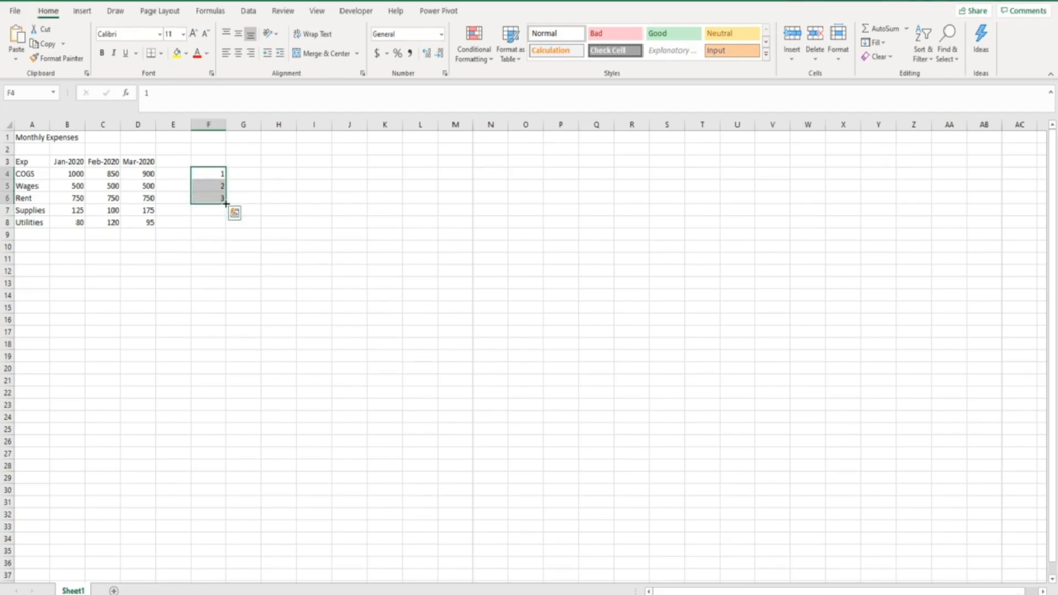
drag(226, 204, 224, 277)
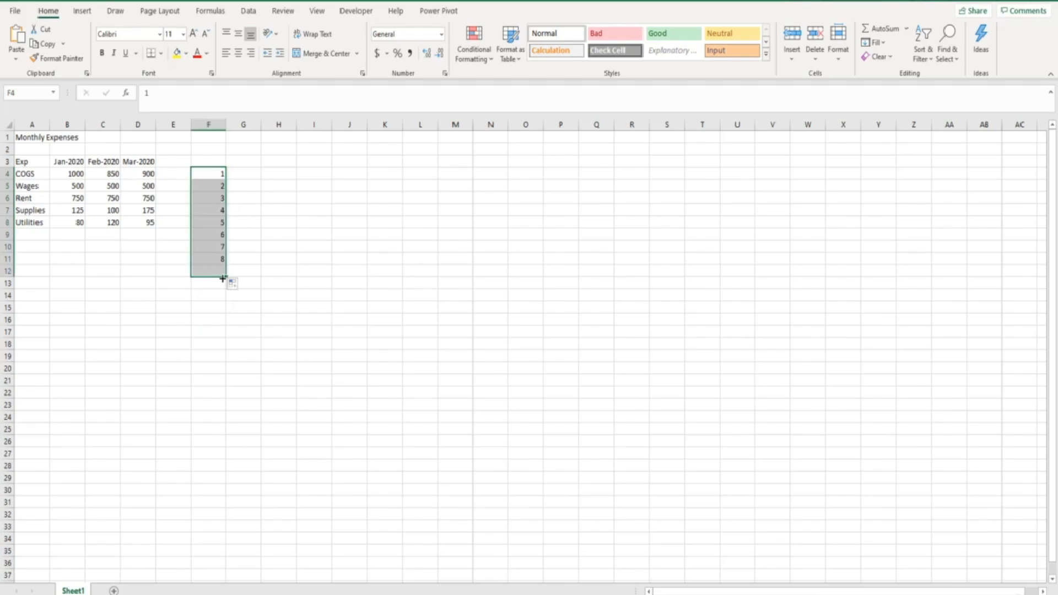
click(213, 173)
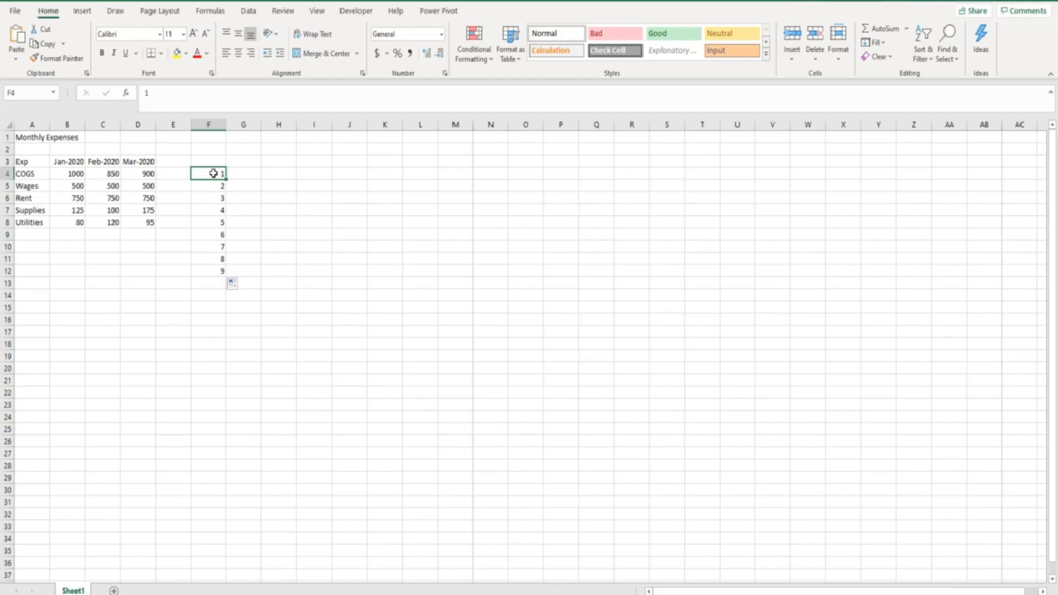
Clear the number series from F4:F12
drag(214, 173, 212, 269)
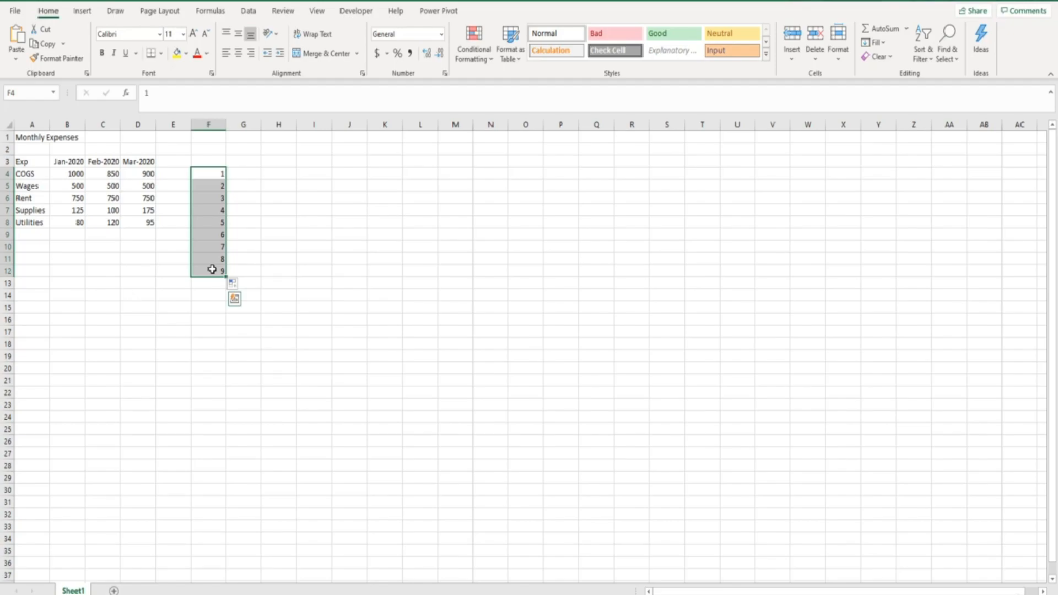
key(Delete)
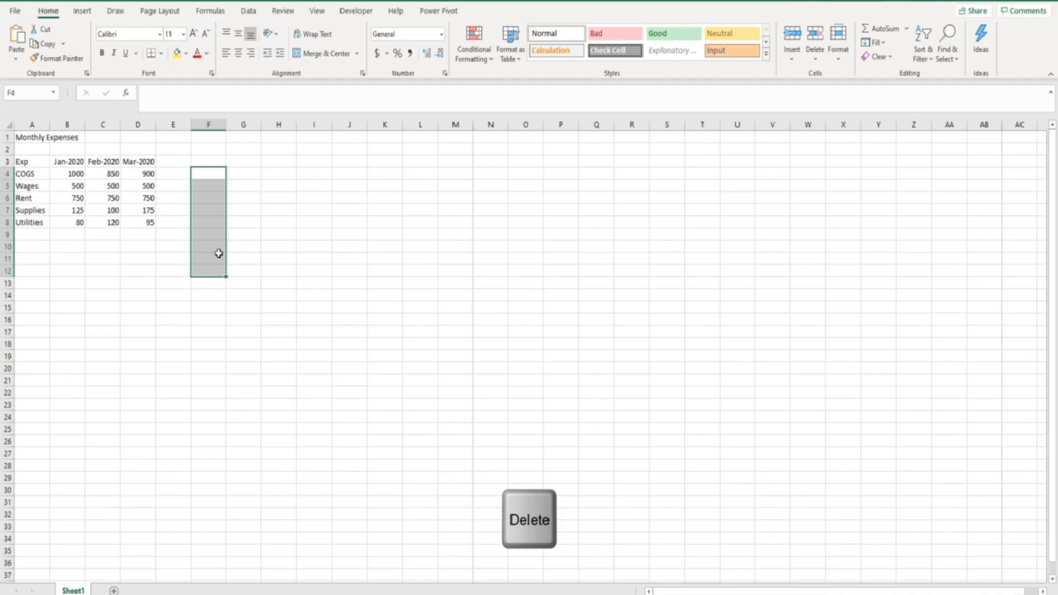
click(248, 174)
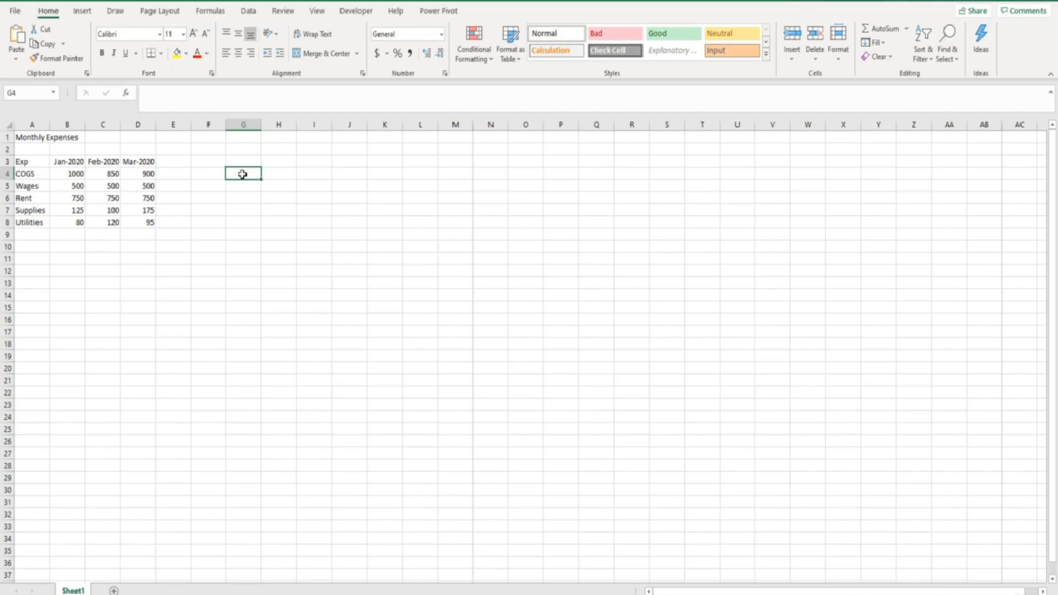
Save the workbook to the Desktop as an Excel Workbook named Monthly Exp, replacing the existing file
click(17, 11)
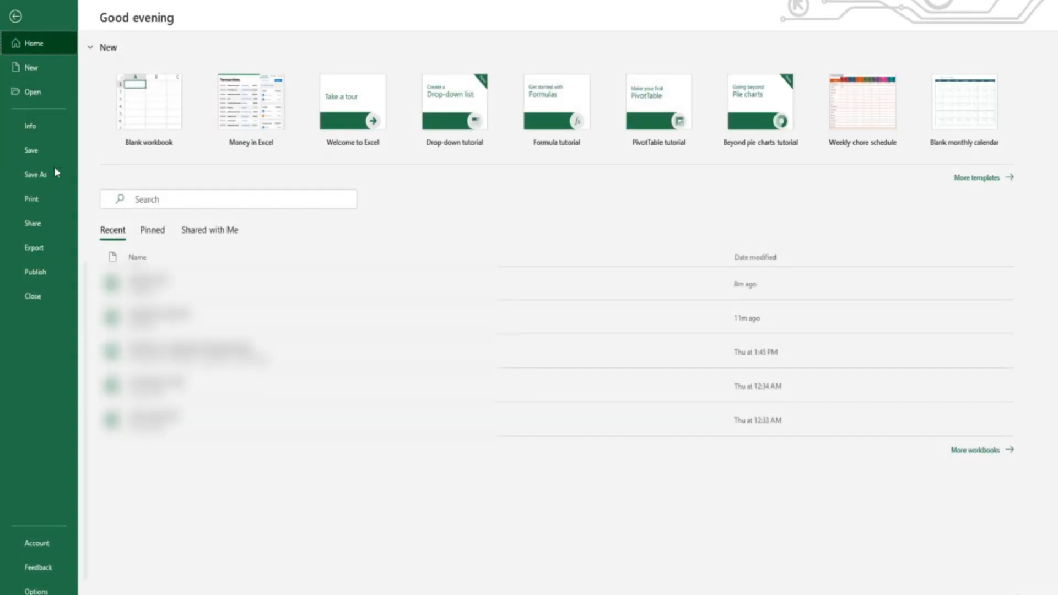
click(48, 174)
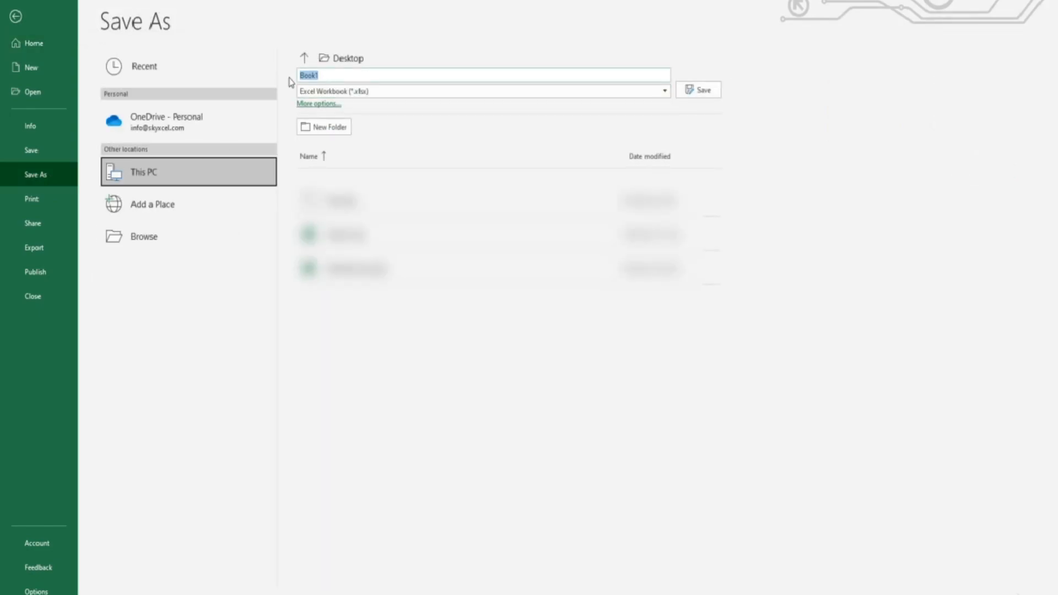
text(Monthly Exp)
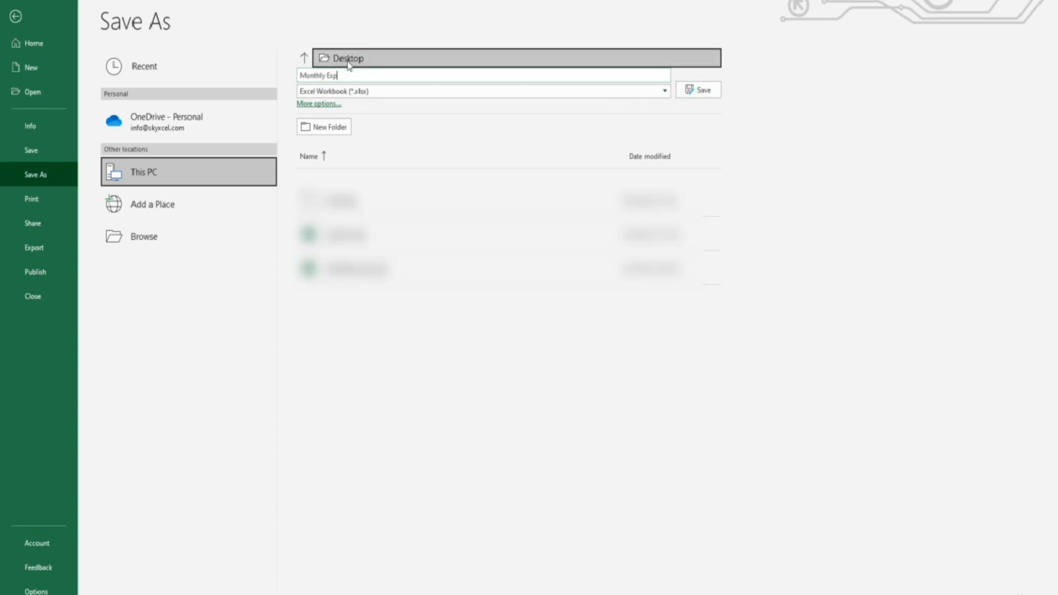
click(693, 97)
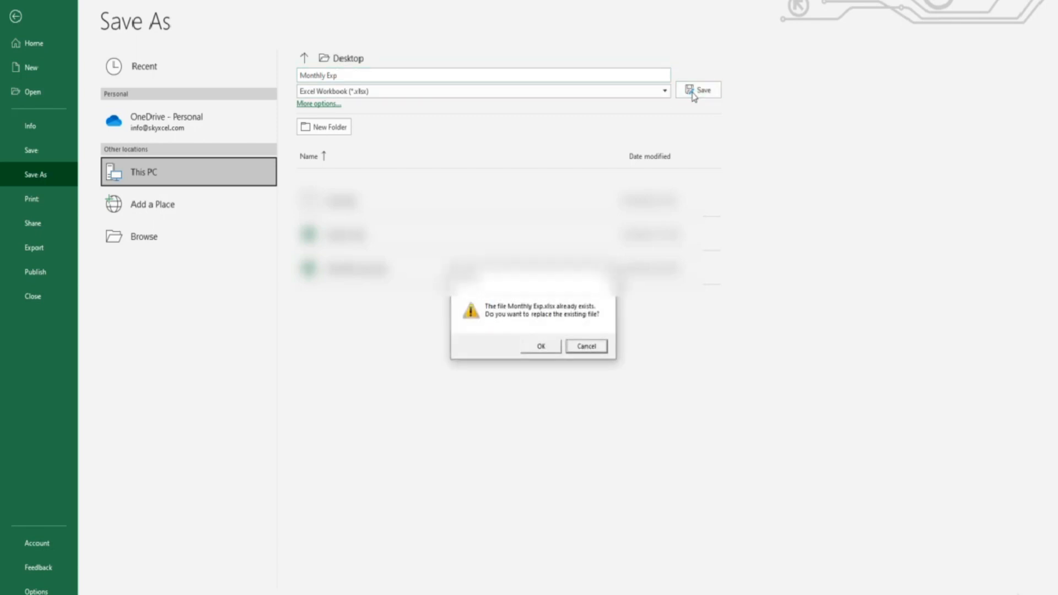
click(543, 347)
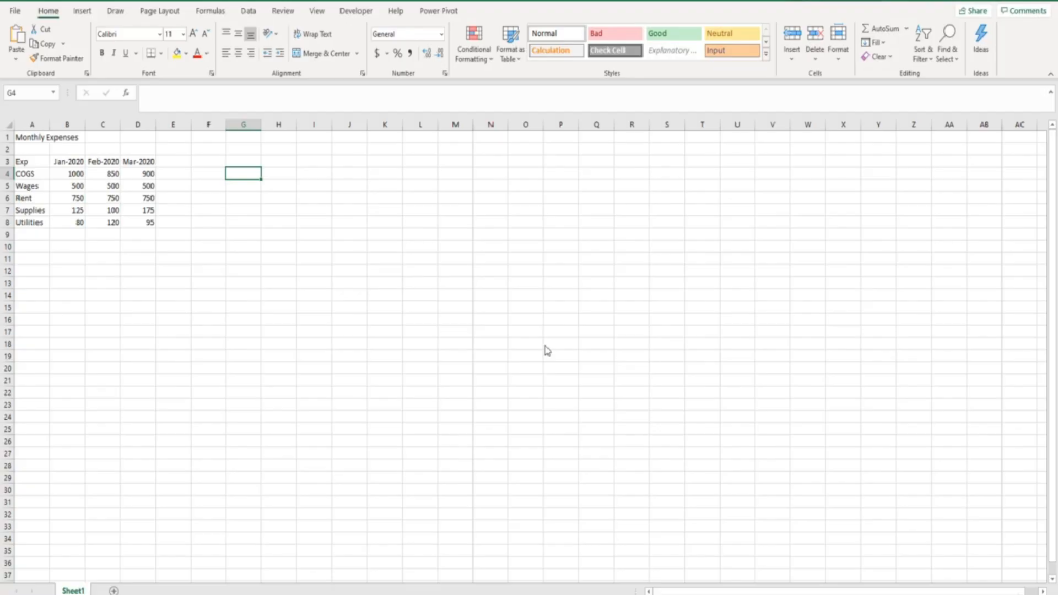